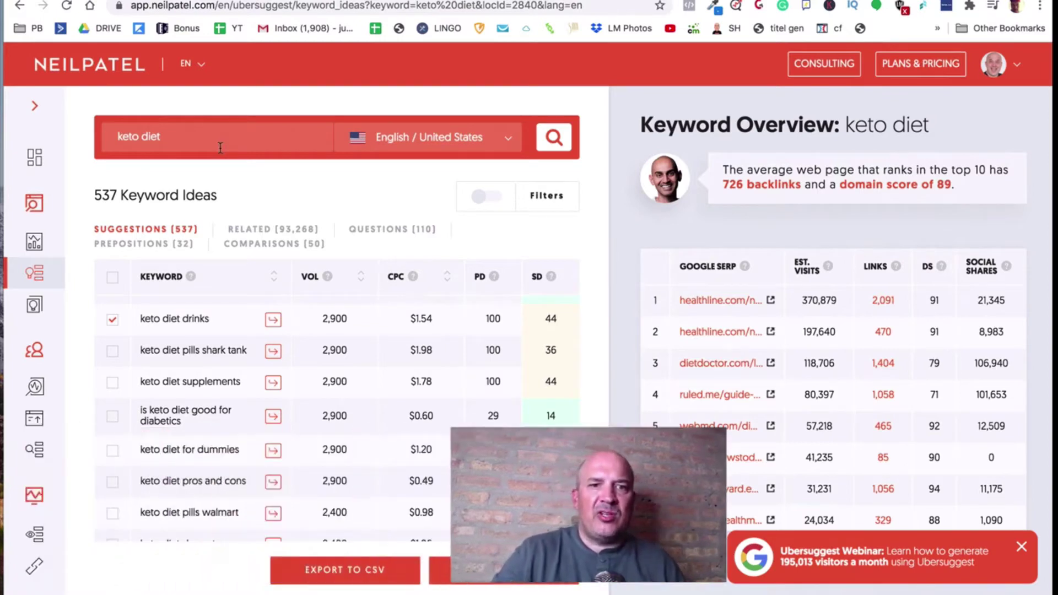
scroll(196, 350, up, 10)
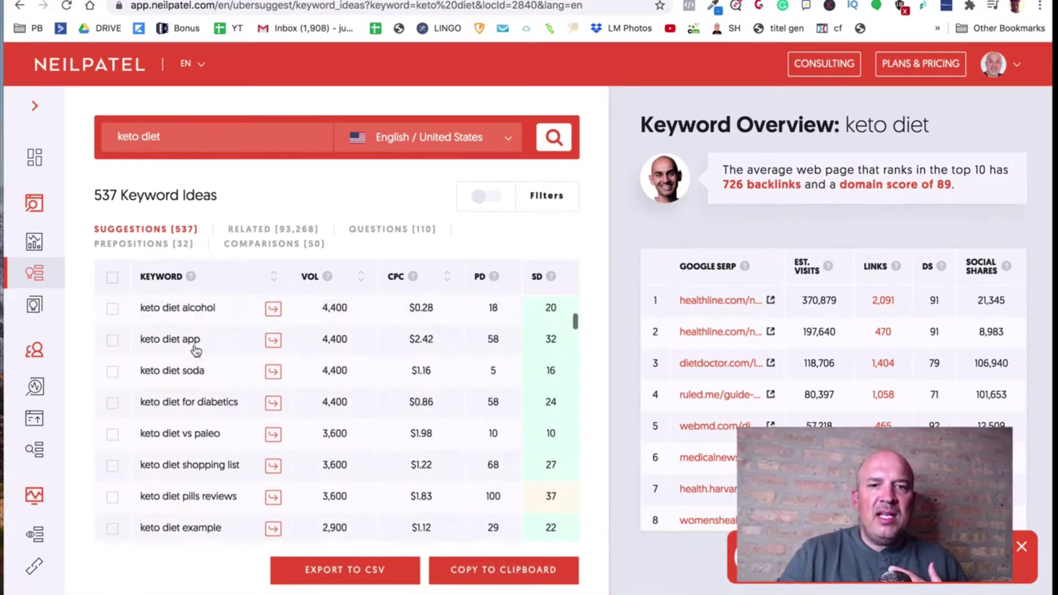
scroll(196, 350, up, 5)
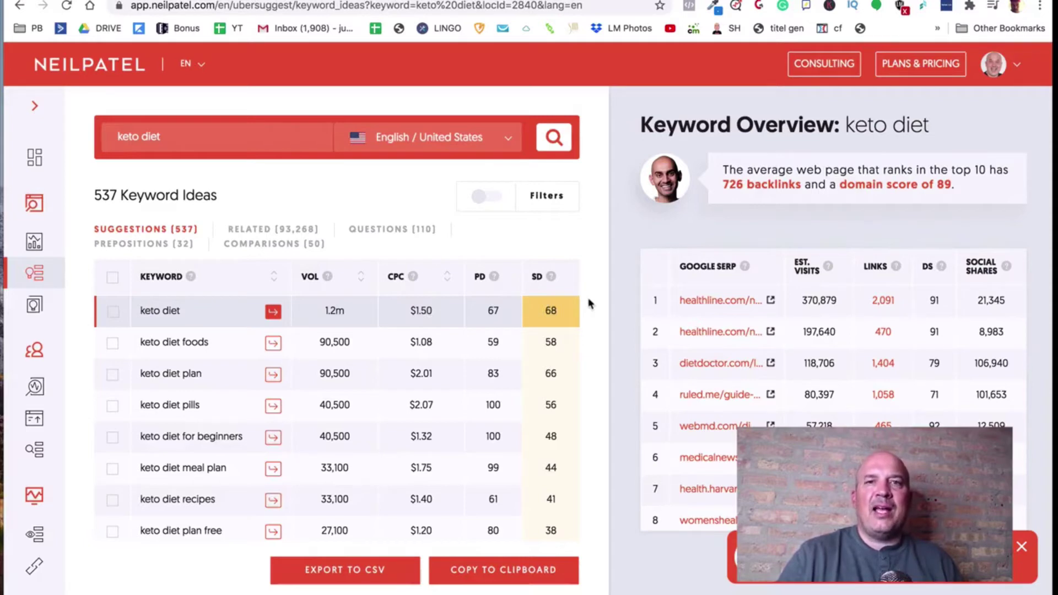
scroll(433, 429, down, 1)
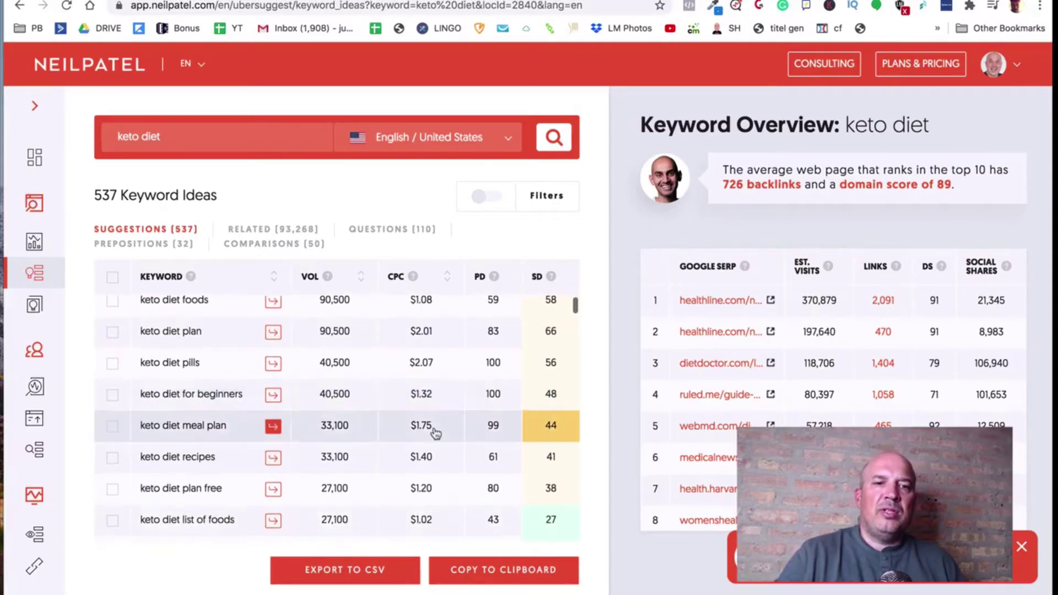
scroll(337, 364, down, 5)
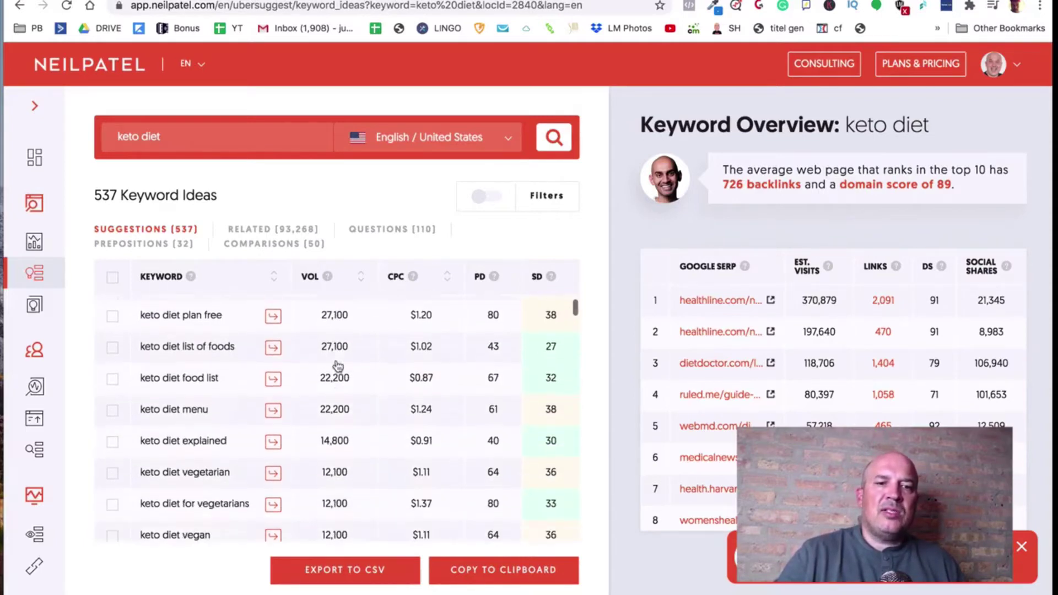
scroll(333, 402, down, 5)
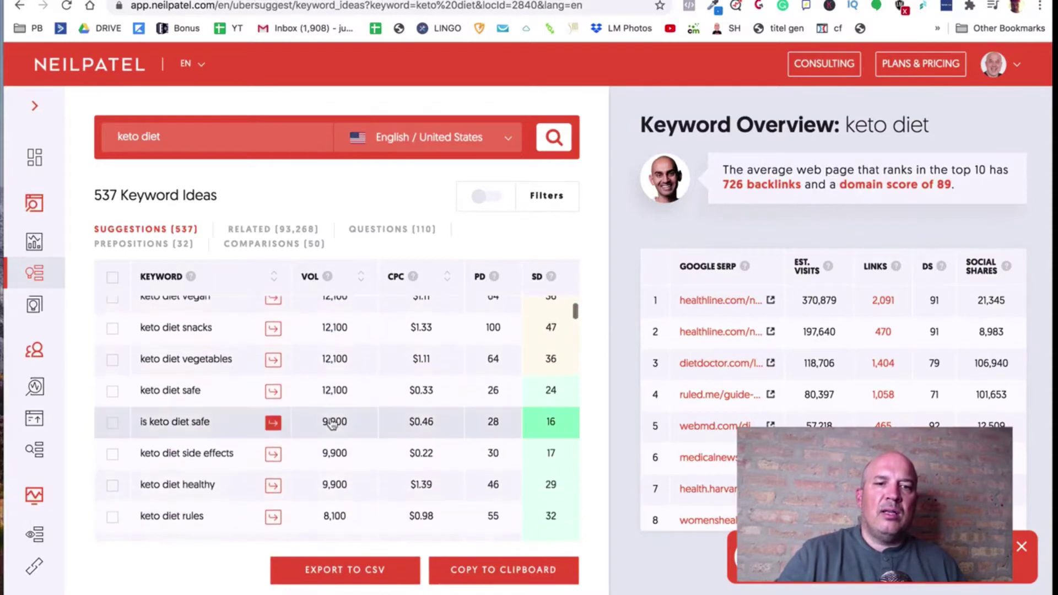
scroll(333, 424, down, 3)
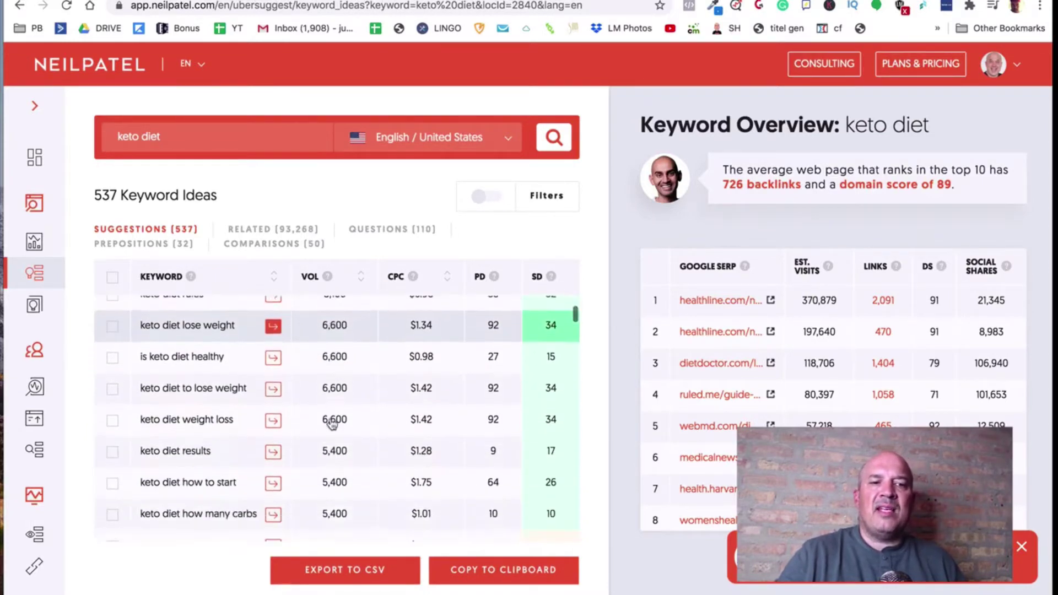
scroll(330, 423, down, 4)
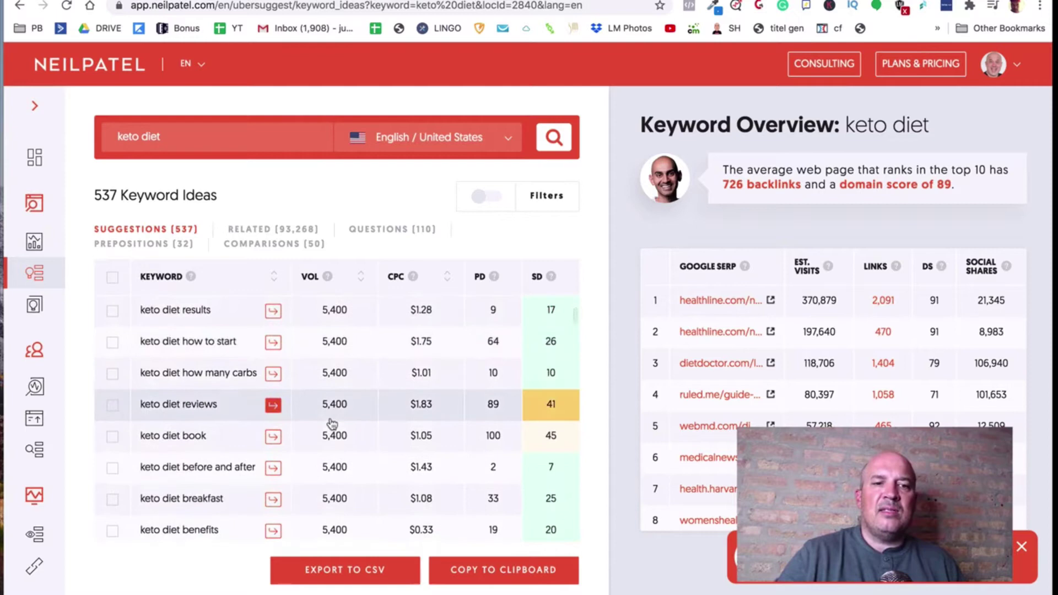
scroll(331, 423, down, 10)
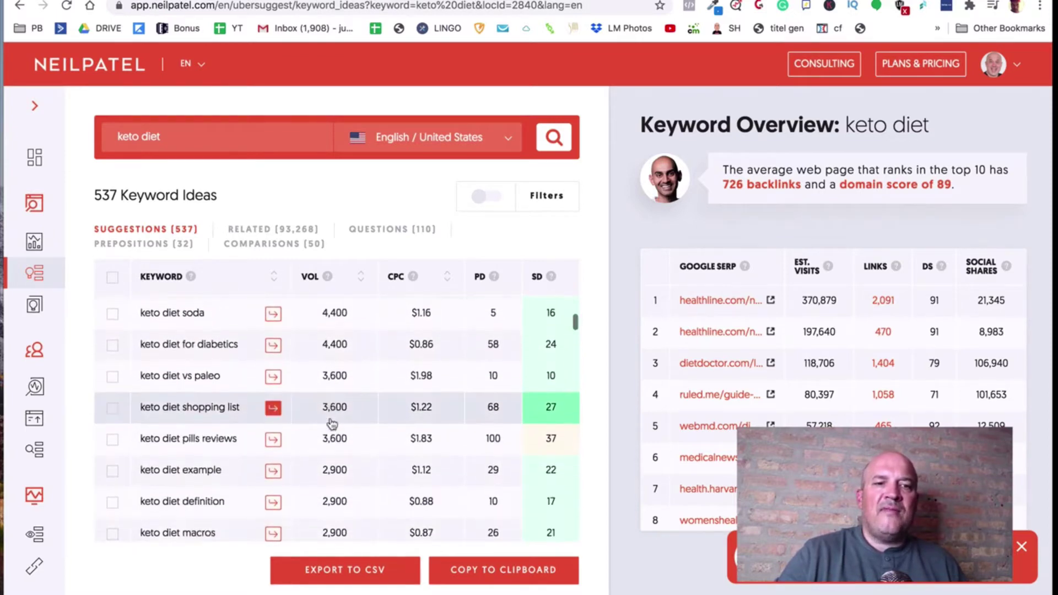
scroll(332, 424, down, 3)
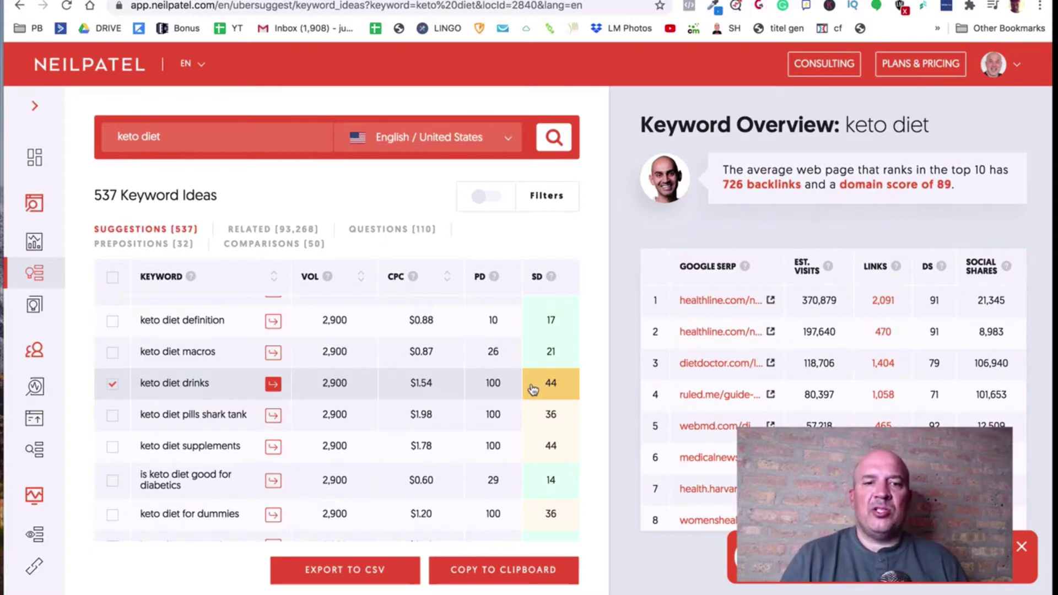
Export the keyword ideas to CSV, decline the upgrade offer, and open the download
click(366, 573)
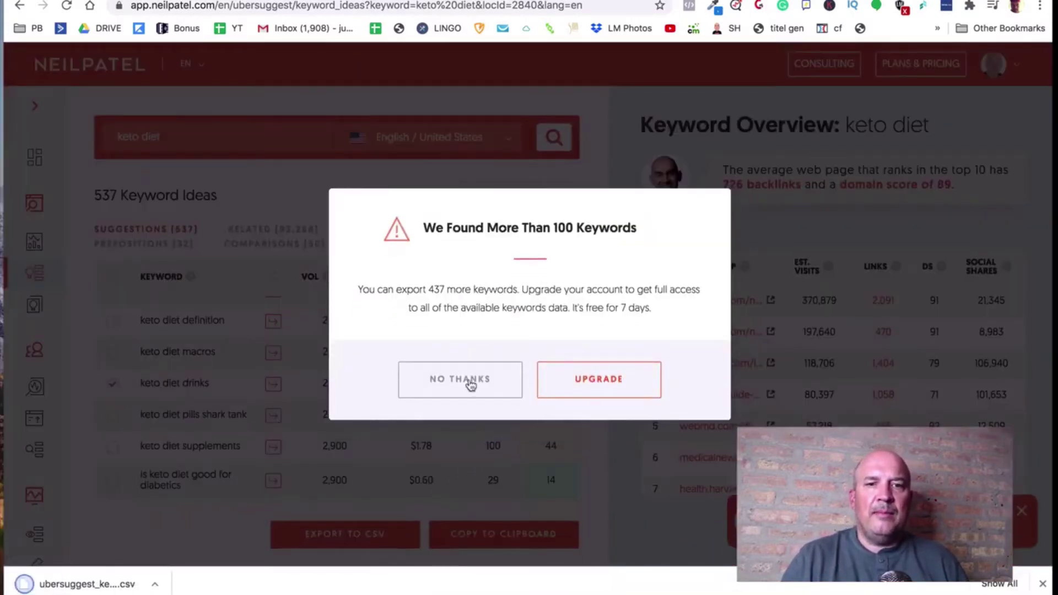
click(470, 379)
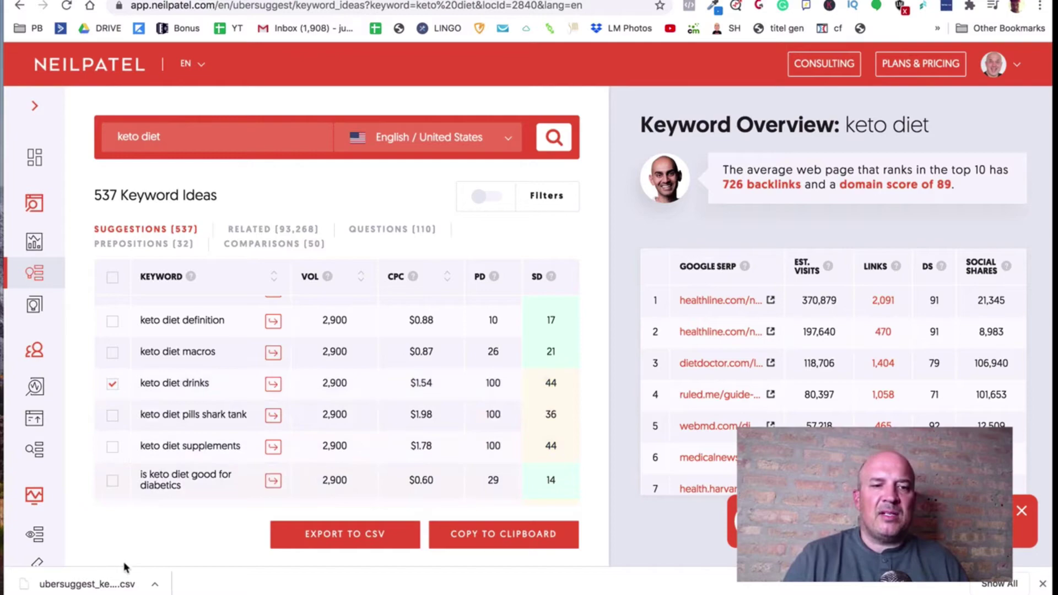
click(110, 584)
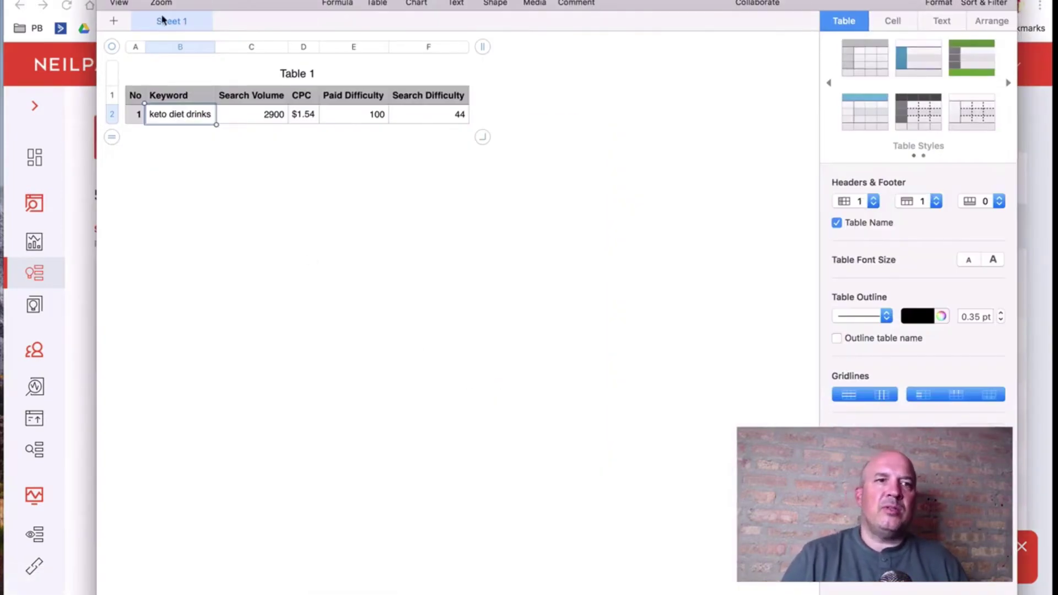
Close the one-row sheet, uncheck keto diet drinks, then re-export and open the full keyword CSV
key(super+w)
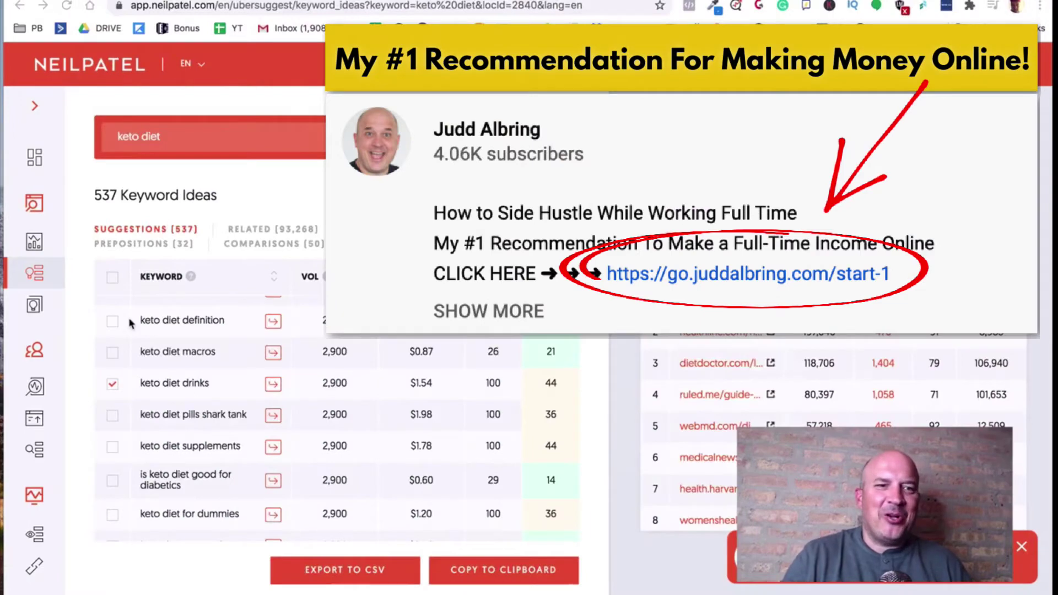
click(113, 386)
click(113, 386)
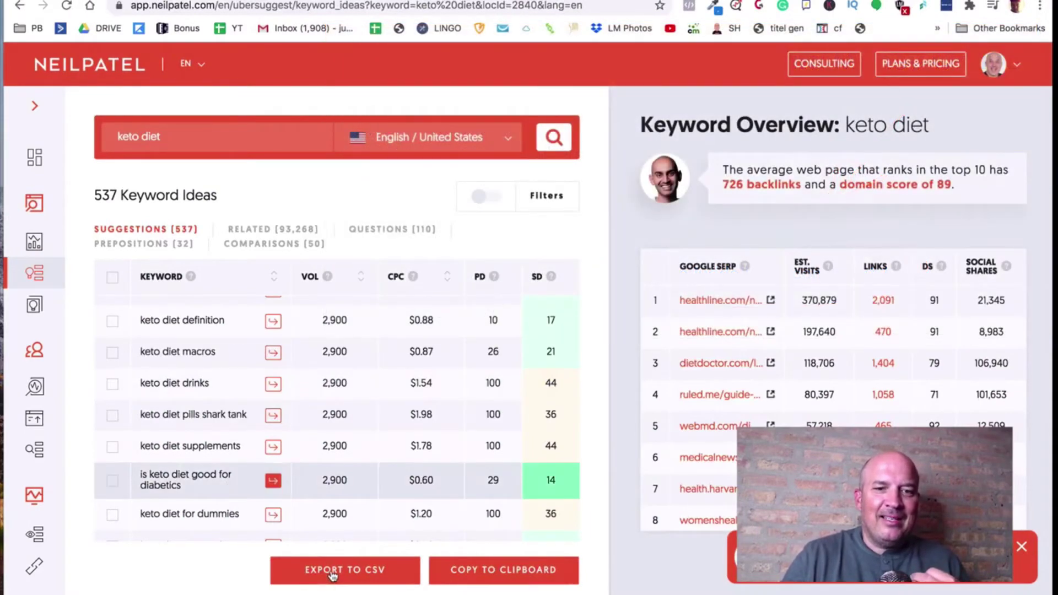
click(328, 573)
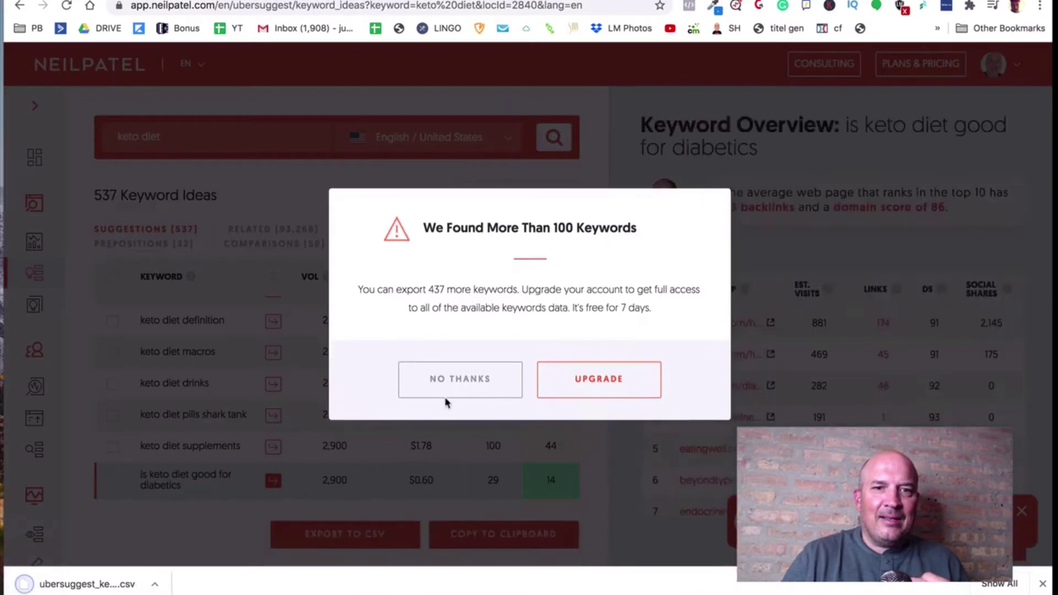
click(451, 387)
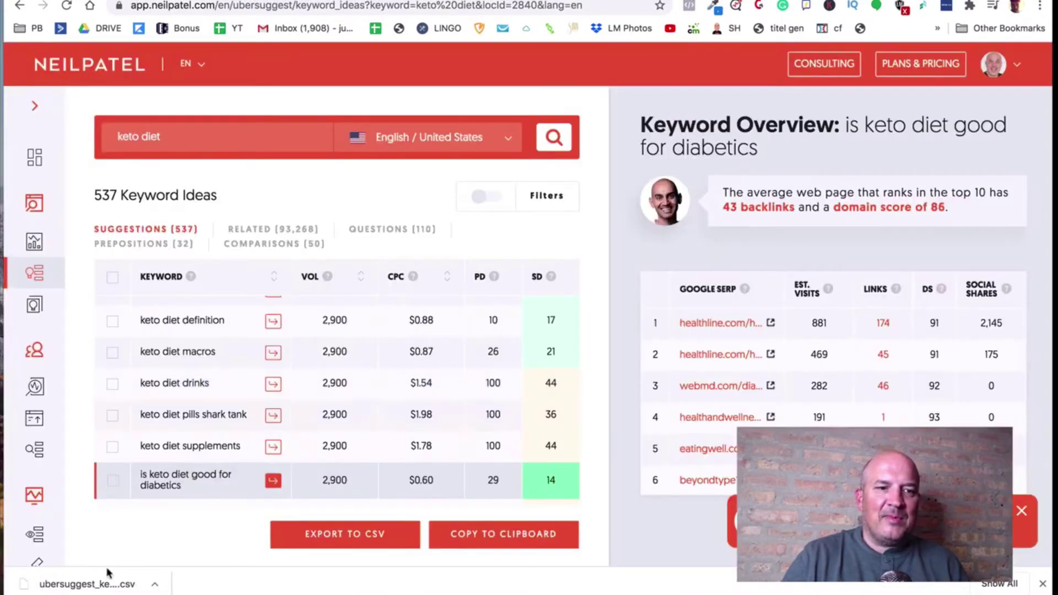
click(98, 583)
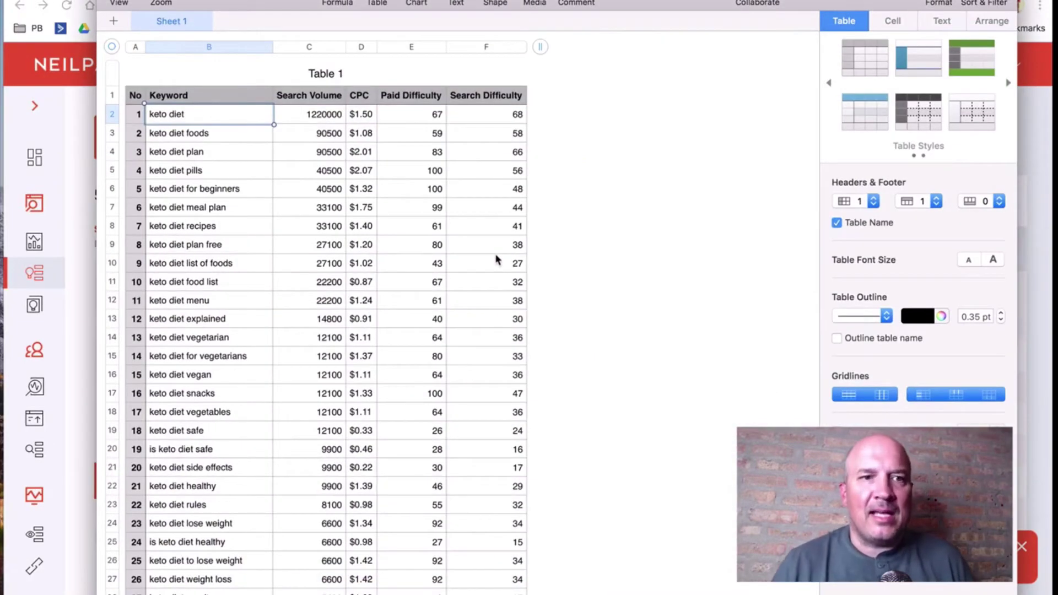
Put an x in column E for keto diet basics, keto diet diabetes and keto diet alcohol
scroll(276, 317, down, 20)
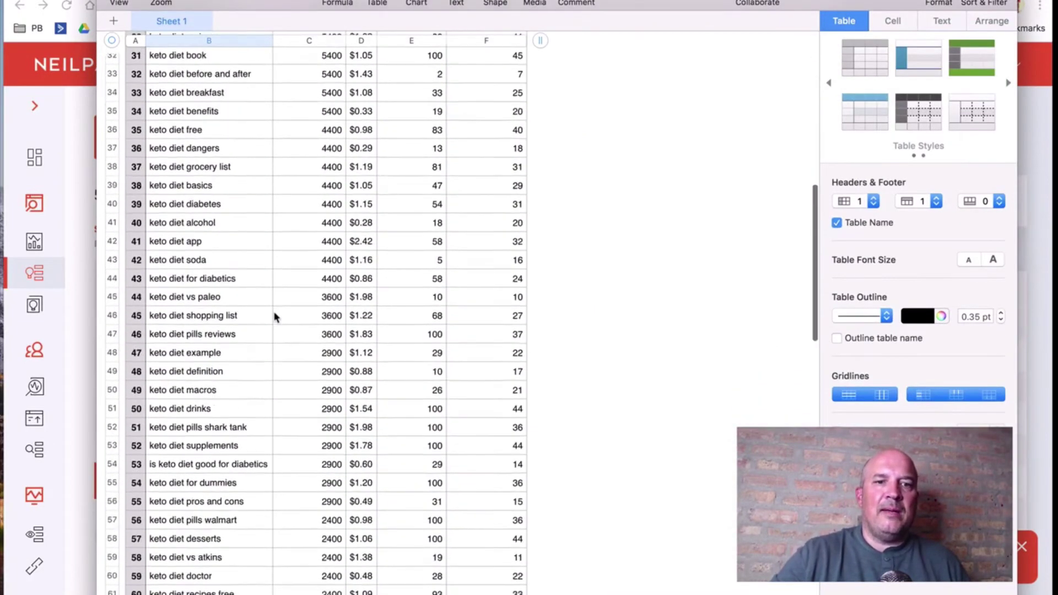
scroll(275, 317, down, 15)
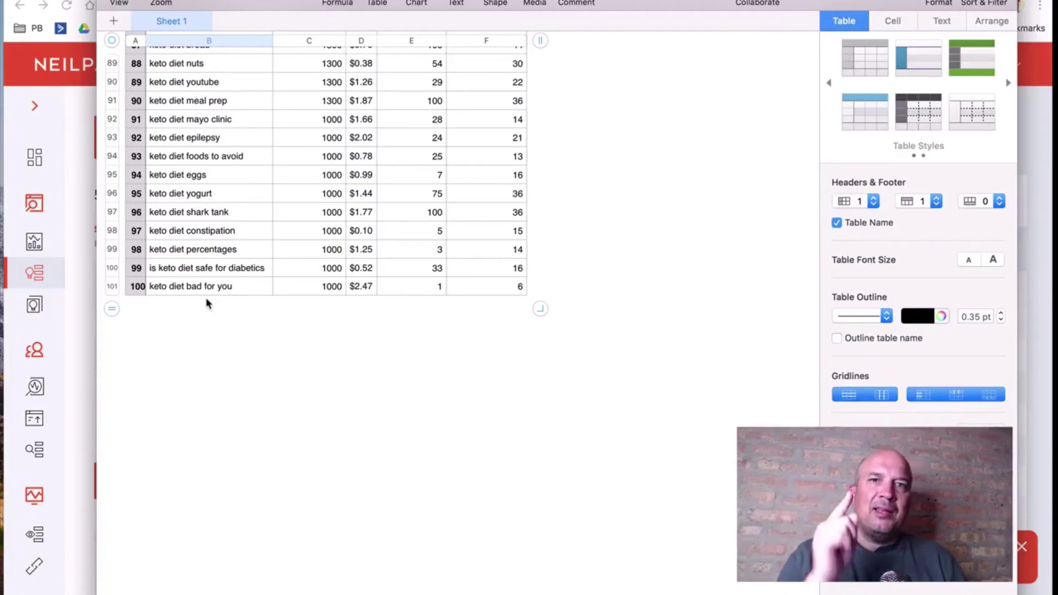
scroll(220, 214, up, 10)
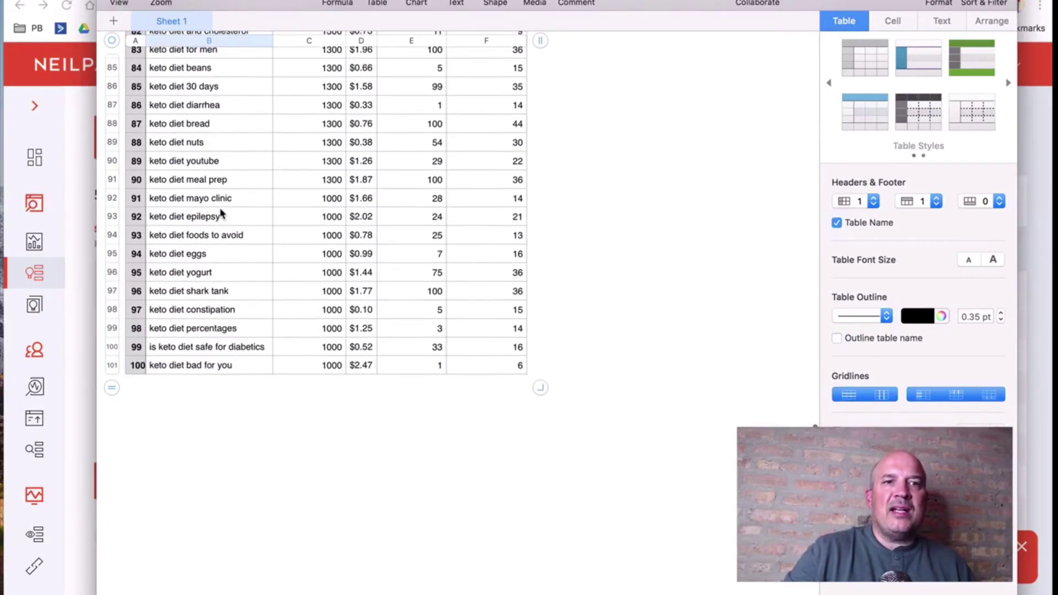
scroll(220, 214, up, 15)
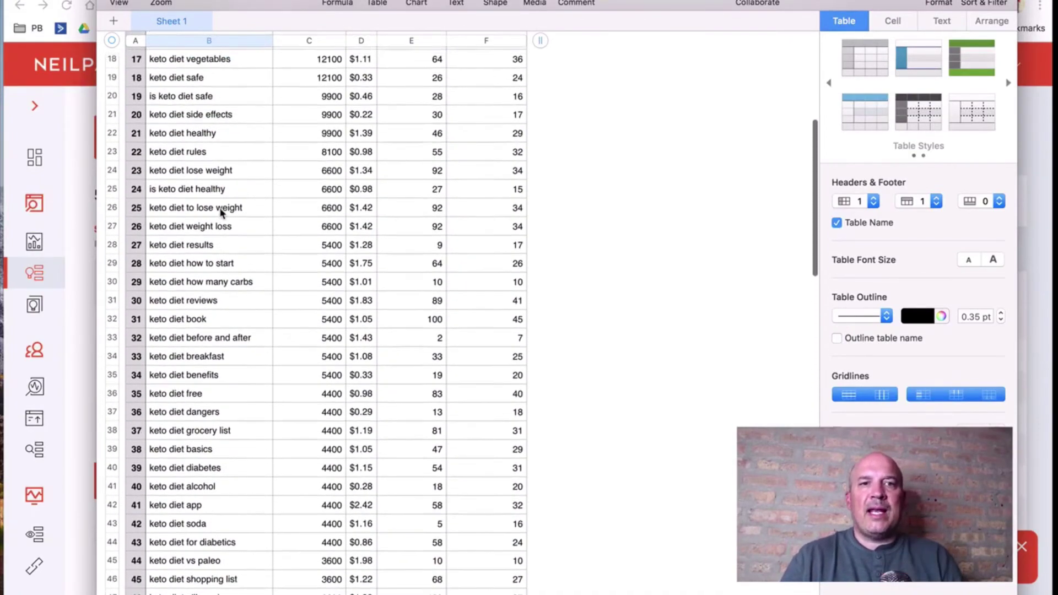
scroll(220, 214, down, 8)
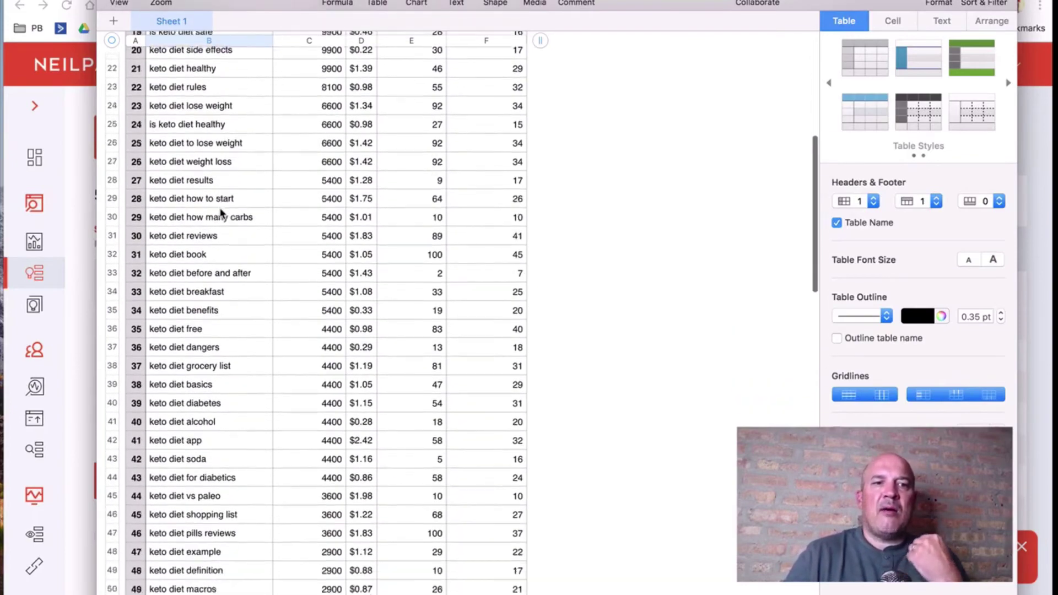
scroll(220, 213, down, 1)
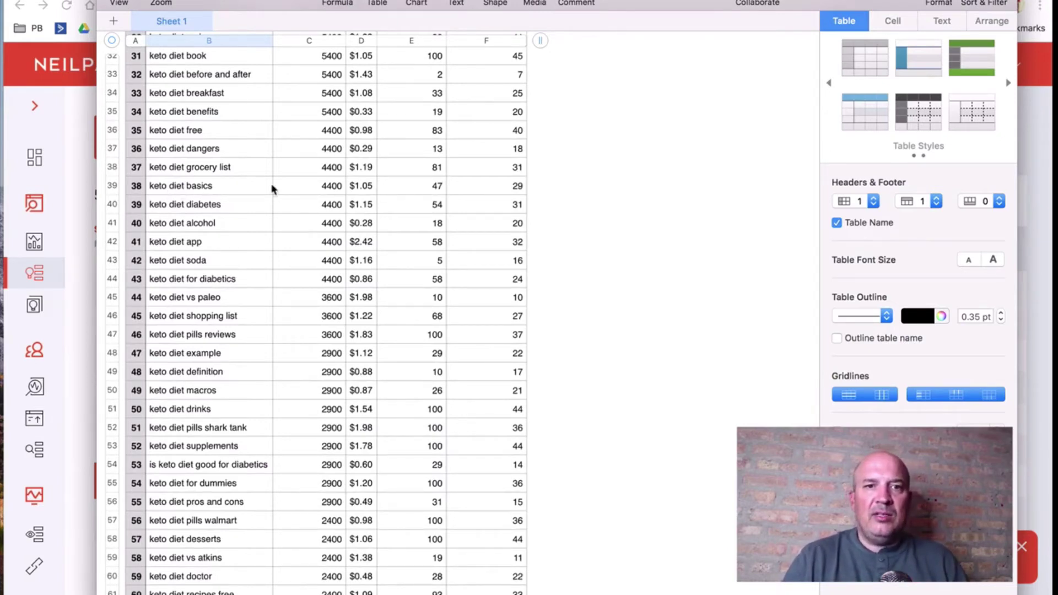
click(417, 191)
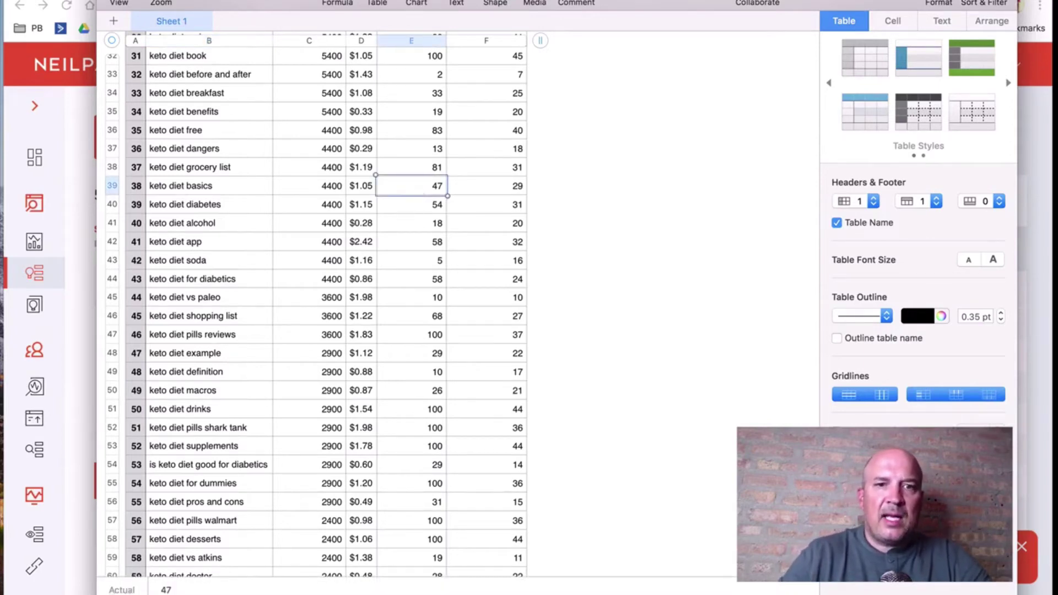
text(x)
key(Return)
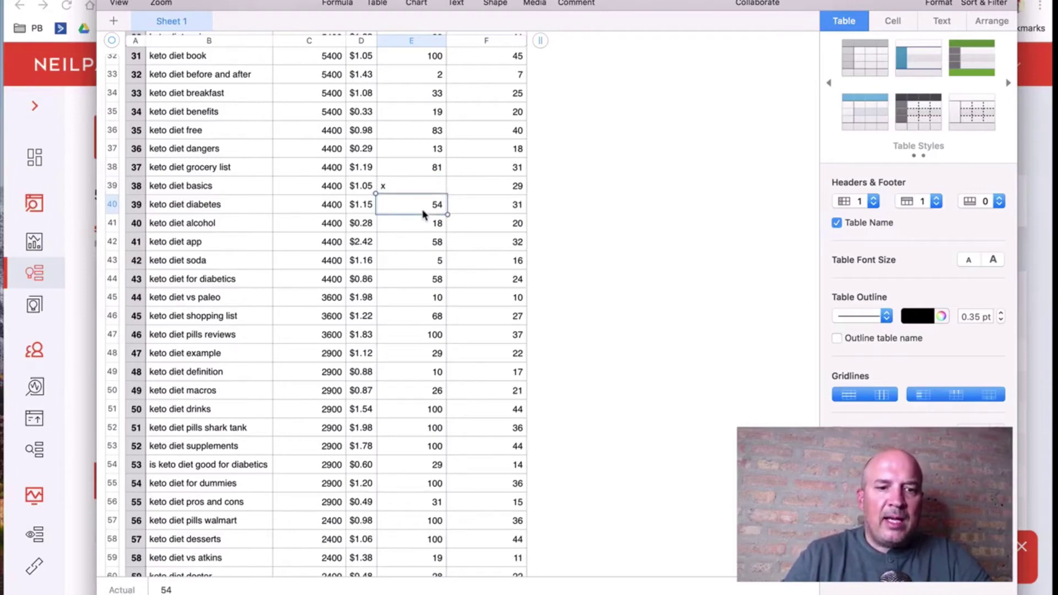
text(x)
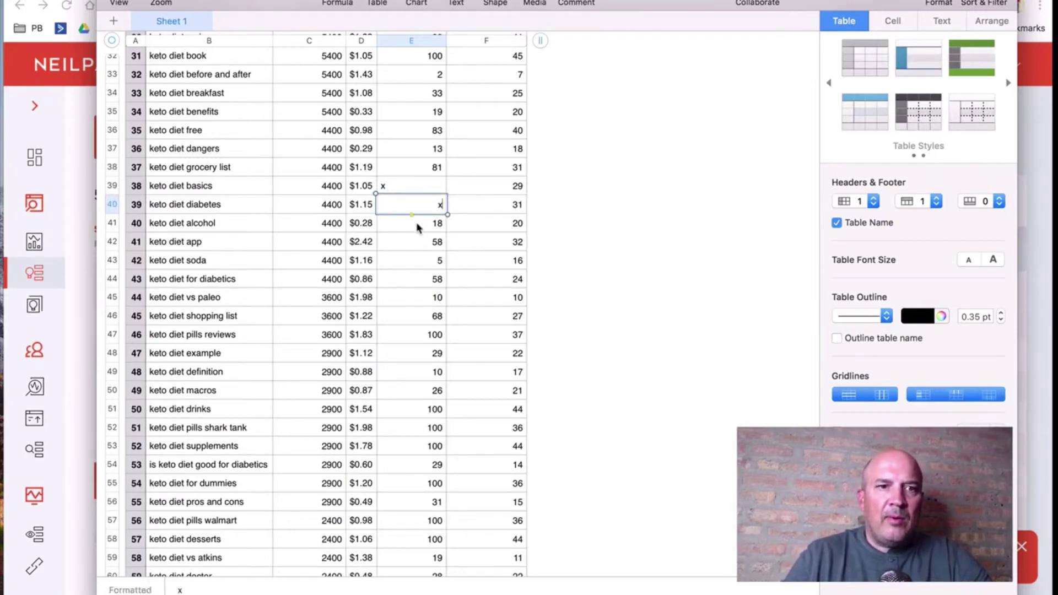
key(Return)
text(x)
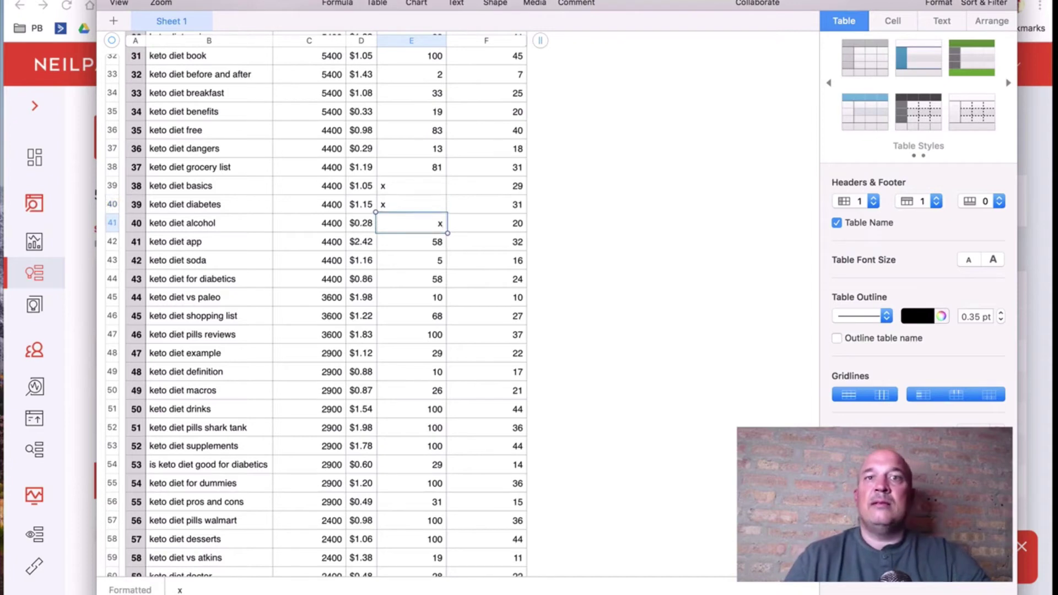
key(Return)
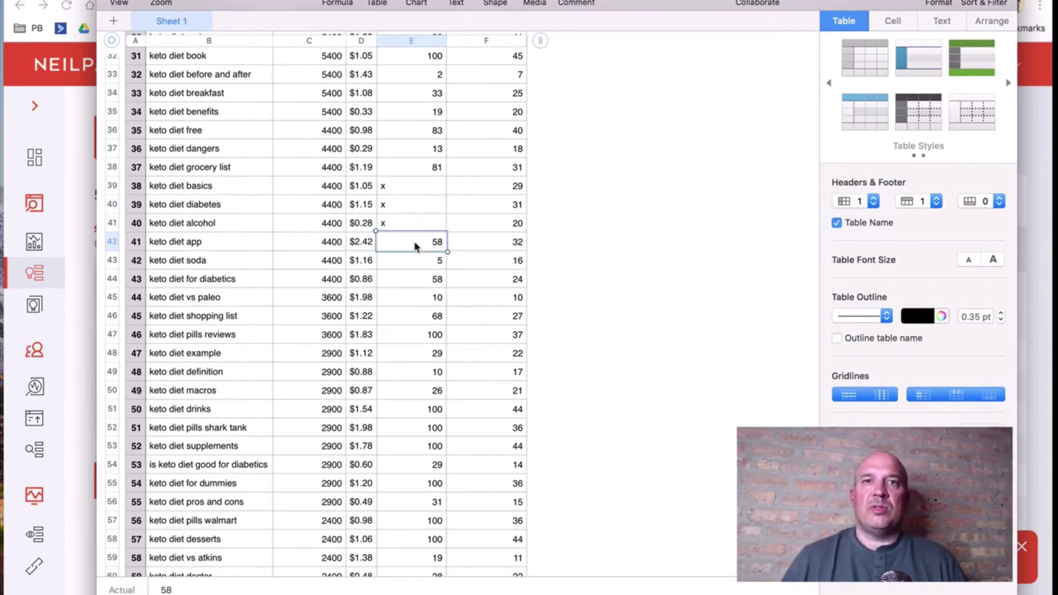
Return to Ubersuggest, then switch to the keto drinks video's Details tab in YouTube Studio
click(73, 128)
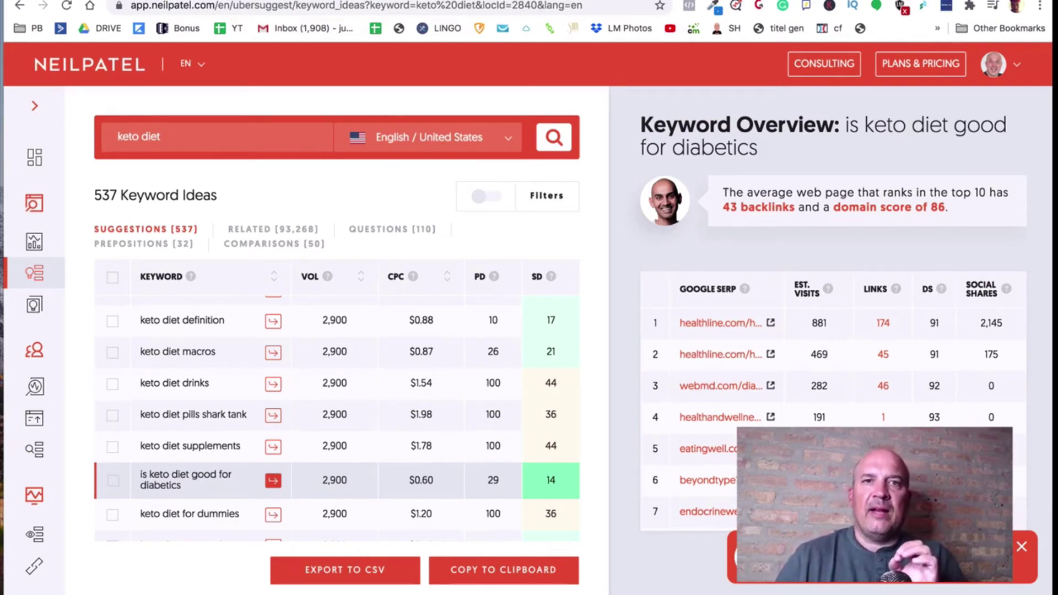
key(ctrl+Tab)
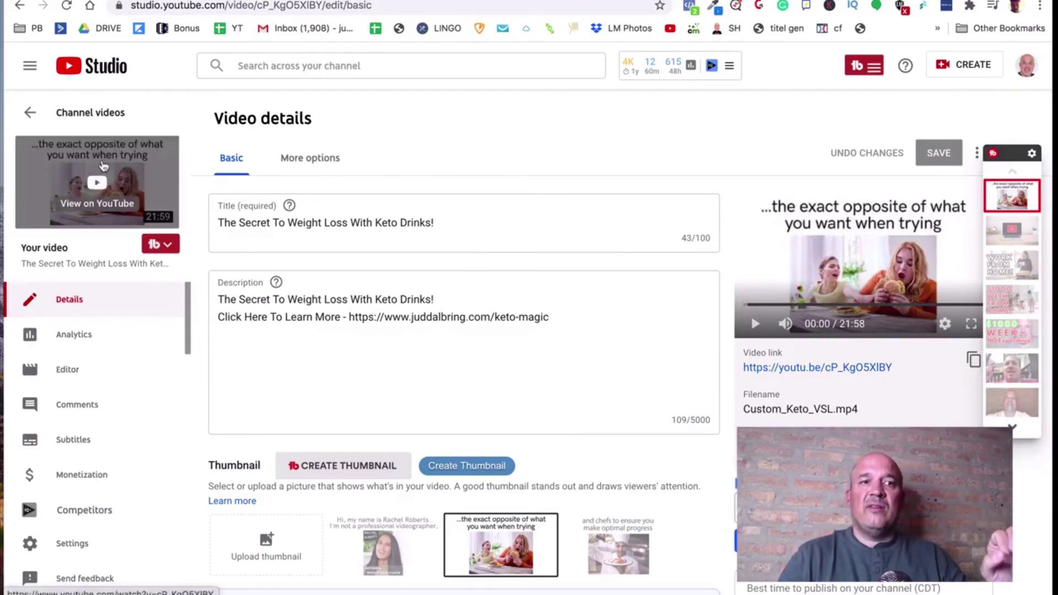
Highlight the keto-magic link in the description and open the video's YouTube watch page
mouse_move(127, 171)
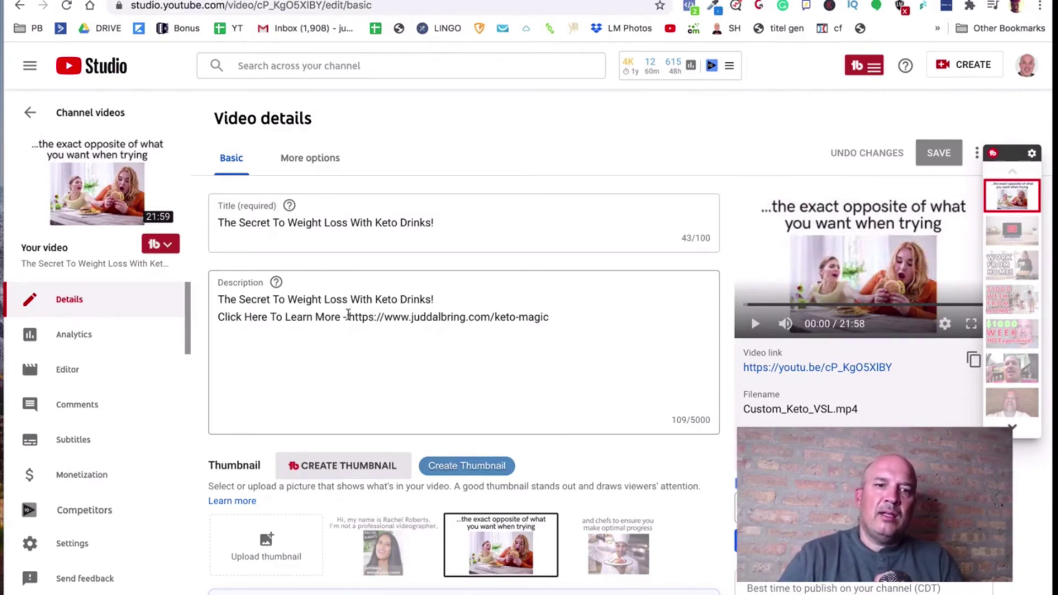
drag(348, 317, 538, 319)
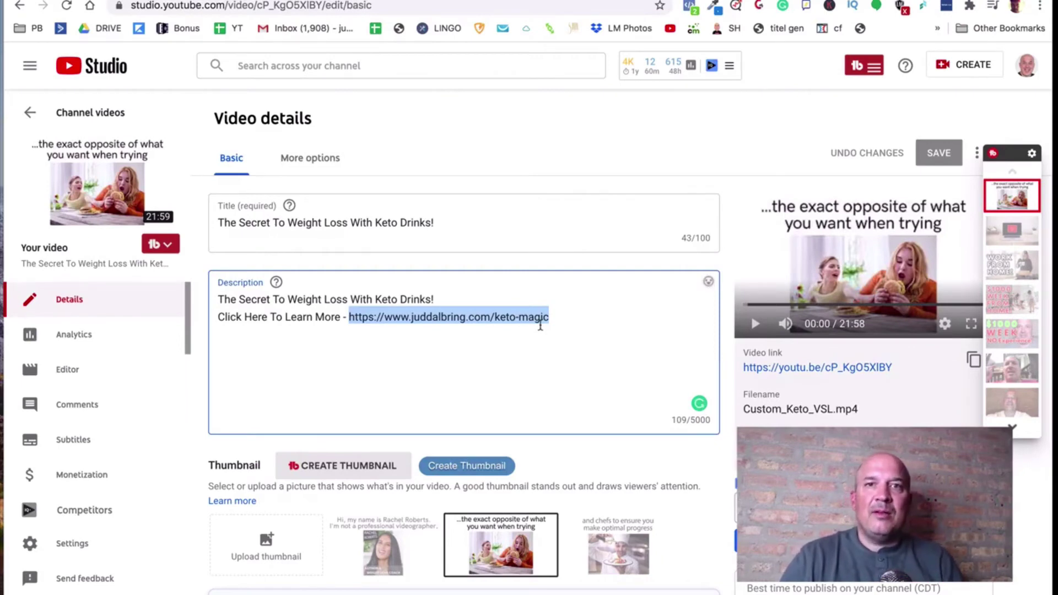
click(608, 2)
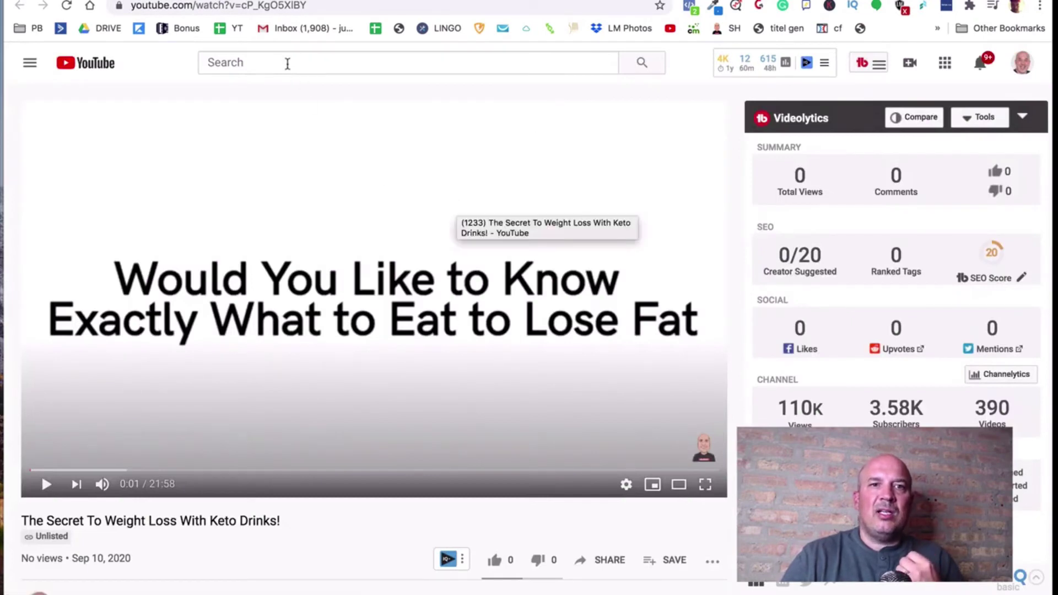
Follow the juddalbring.com/keto-magic link in the watch page's description
scroll(284, 292, down, 3)
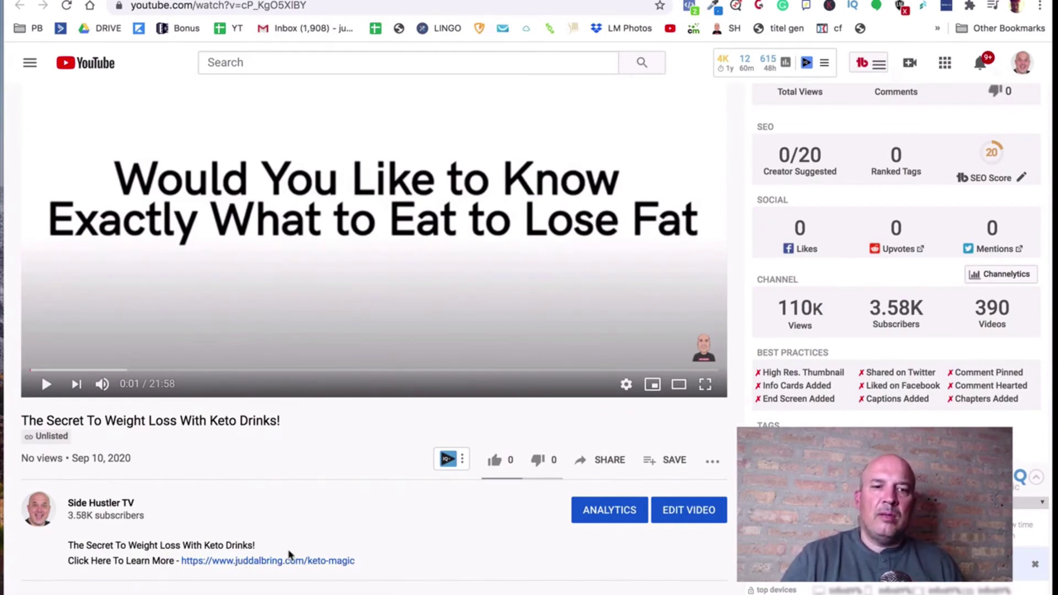
click(287, 565)
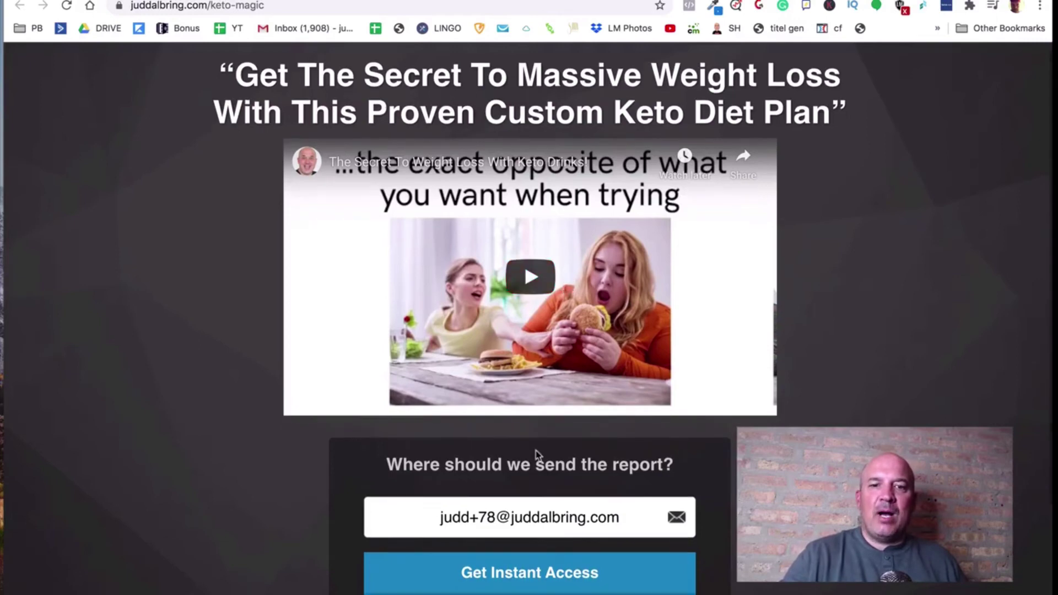
Submit the landing page's Get Instant Access opt-in to reach the customketodiet.com sales page
scroll(535, 450, down, 3)
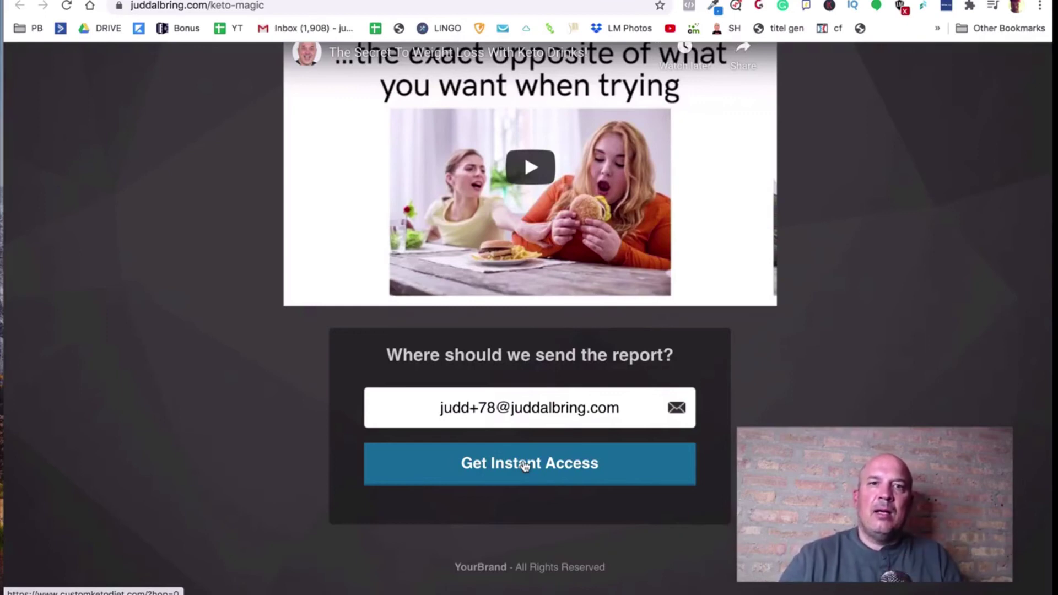
click(525, 465)
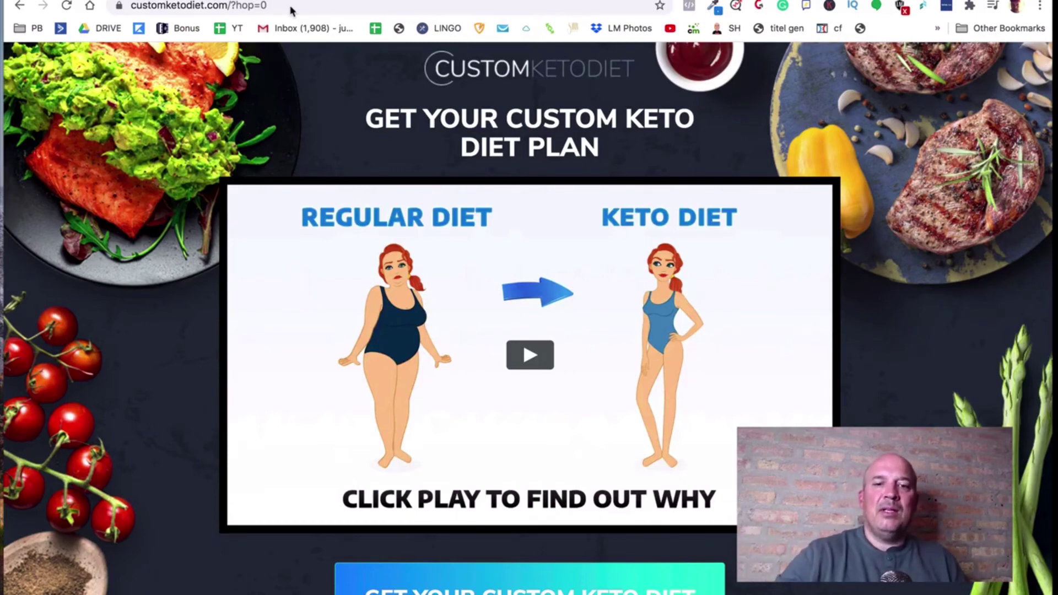
Scroll through the Custom Keto Diet offer page, then return to the landing page's ClickFunnels editor
scroll(389, 147, down, 5)
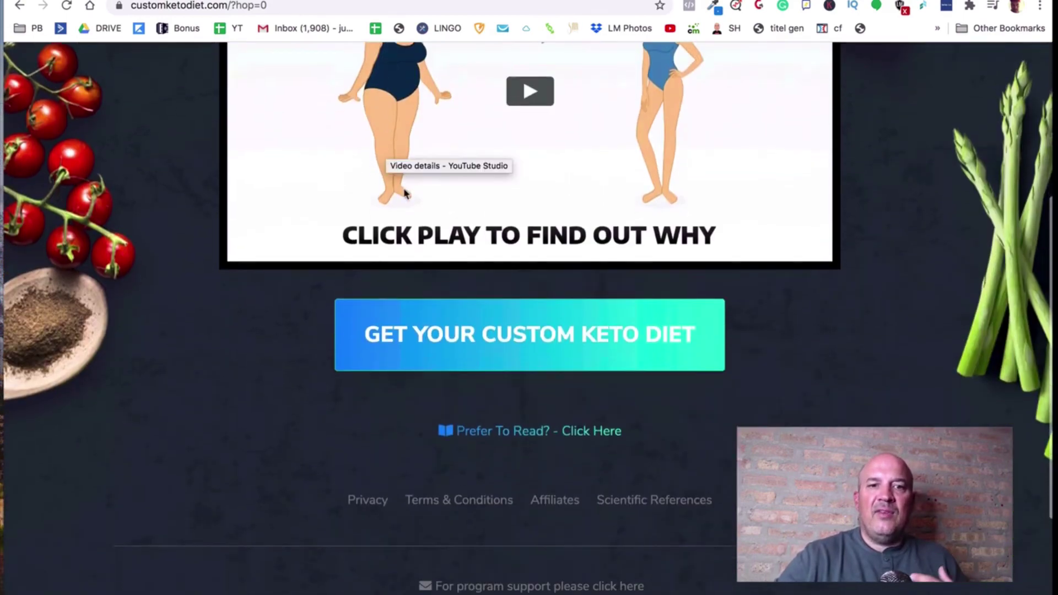
click(439, 329)
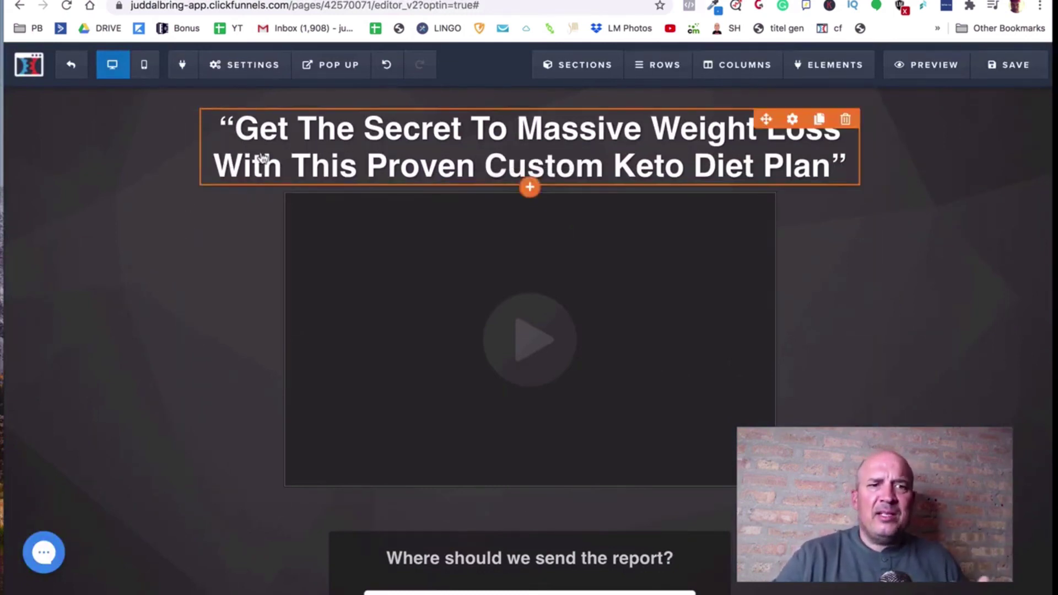
Add a second headline below the main headline with placeholder text 'kdkbdfkbdkwbdkwbe'
click(263, 158)
double_click(263, 158)
click(837, 223)
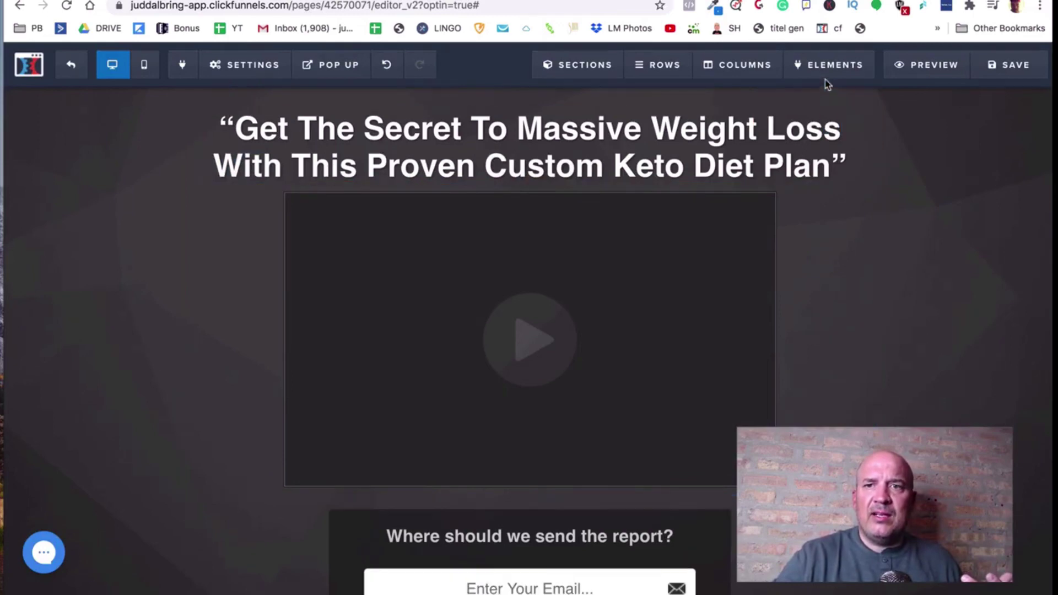
mouse_move(823, 77)
click(812, 96)
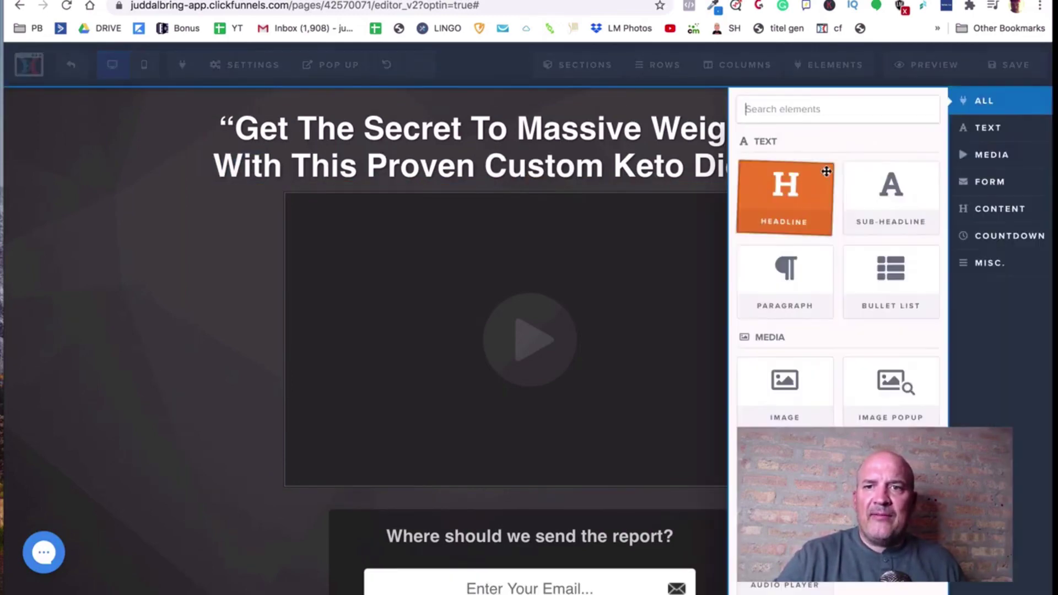
drag(627, 141, 529, 184)
double_click(457, 211)
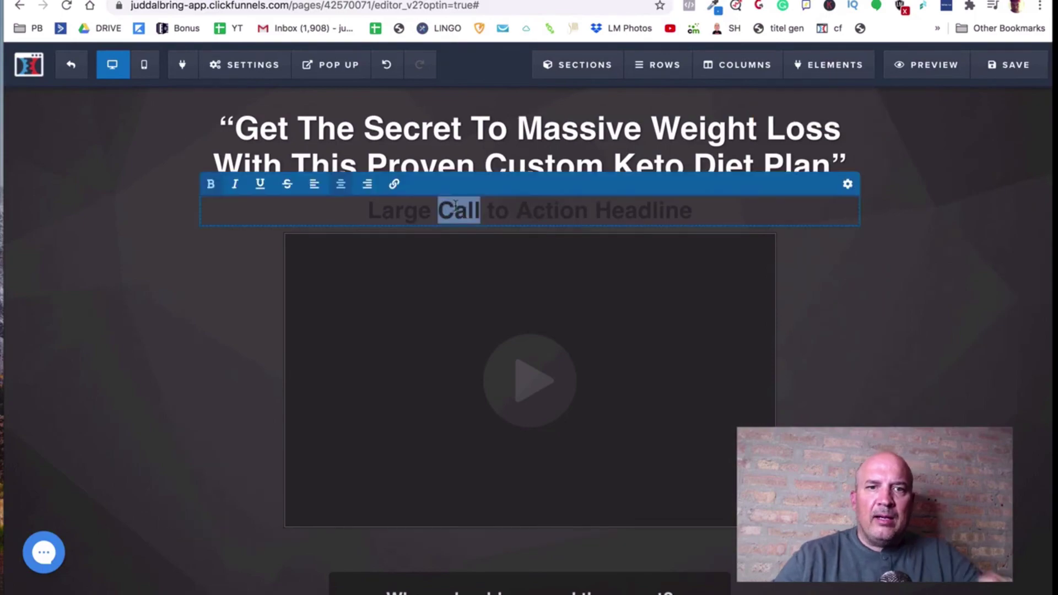
triple_click(455, 208)
text(kdkbdfkbdkwbdkwbe)
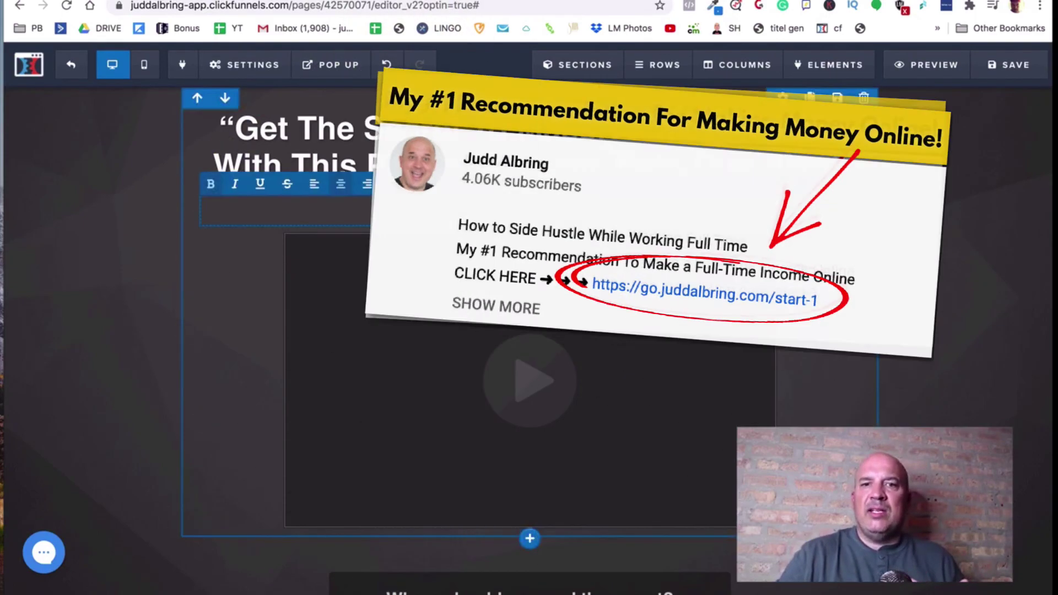
Check the video element's settings, then bring up the Get Instant Access button's settings
click(495, 468)
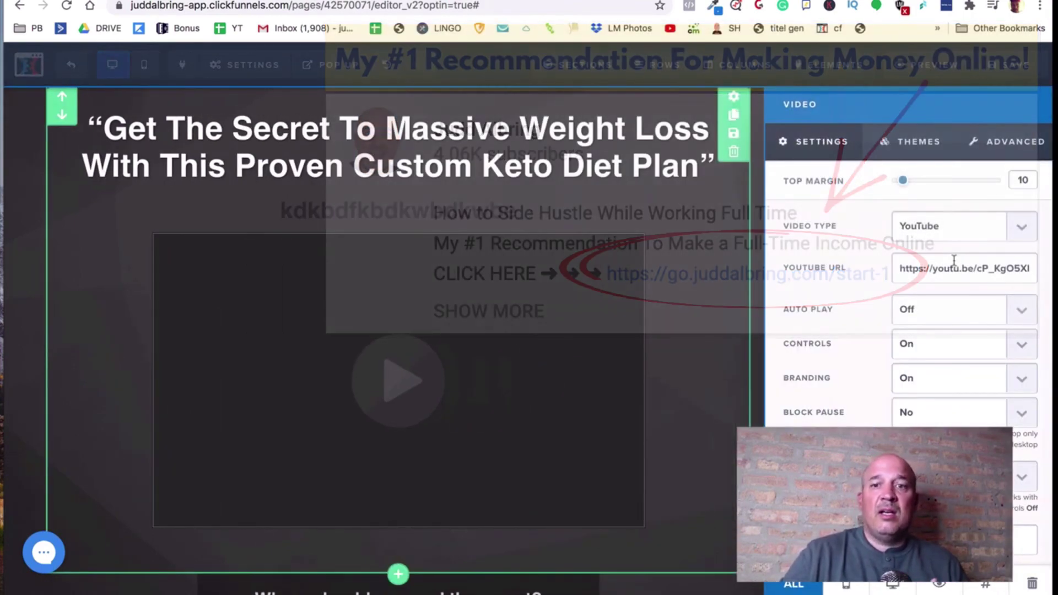
click(727, 324)
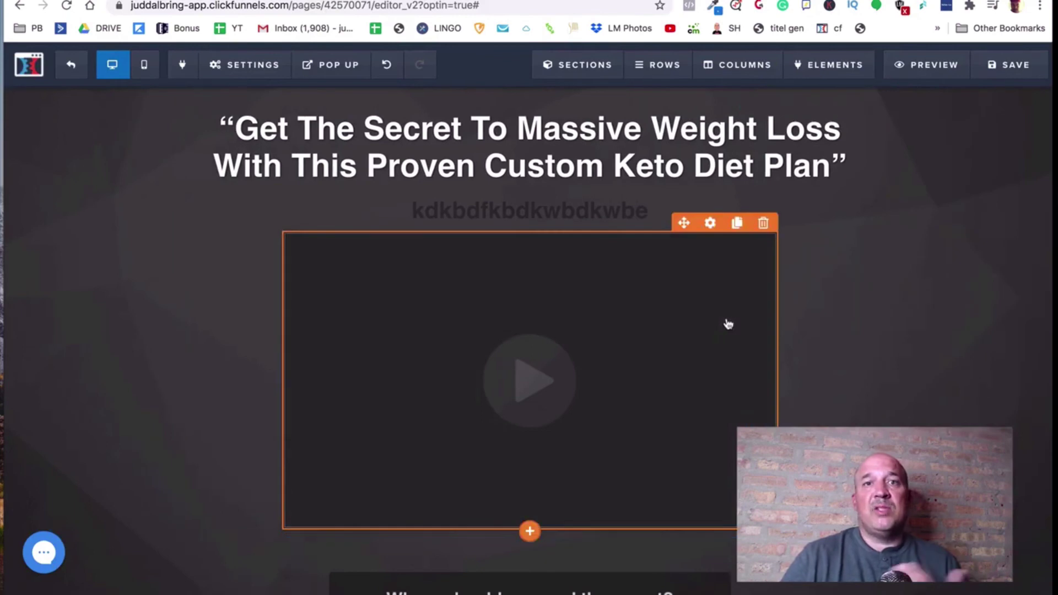
scroll(727, 324, down, 5)
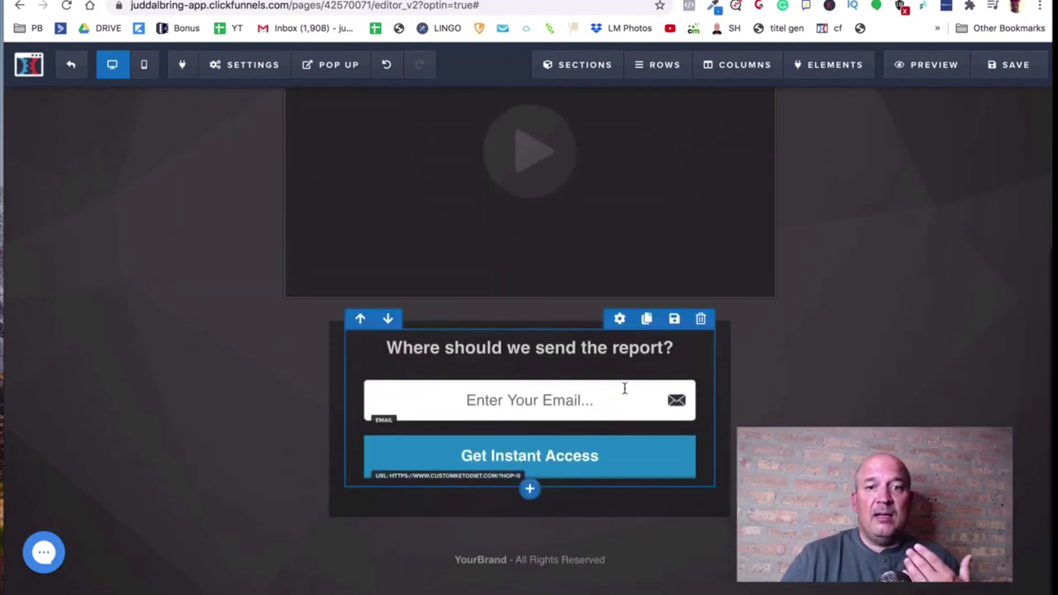
click(559, 459)
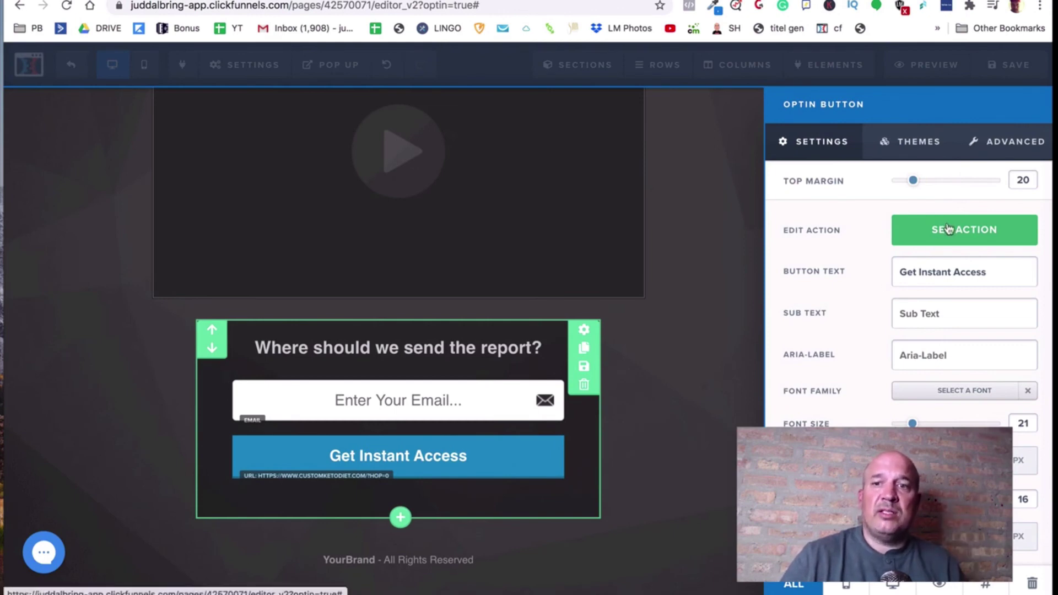
click(947, 229)
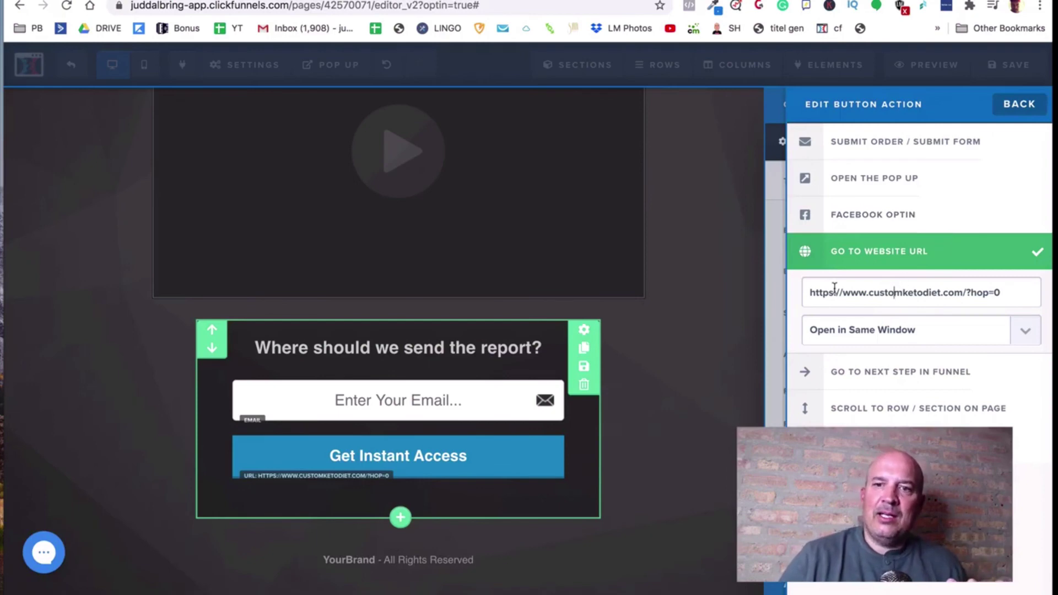
drag(809, 292, 932, 303)
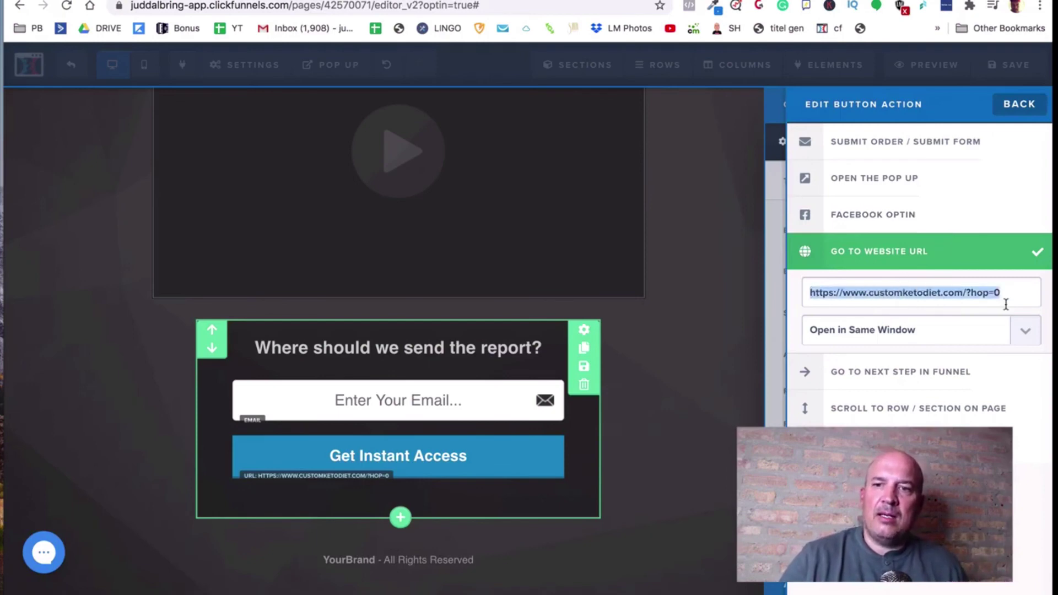